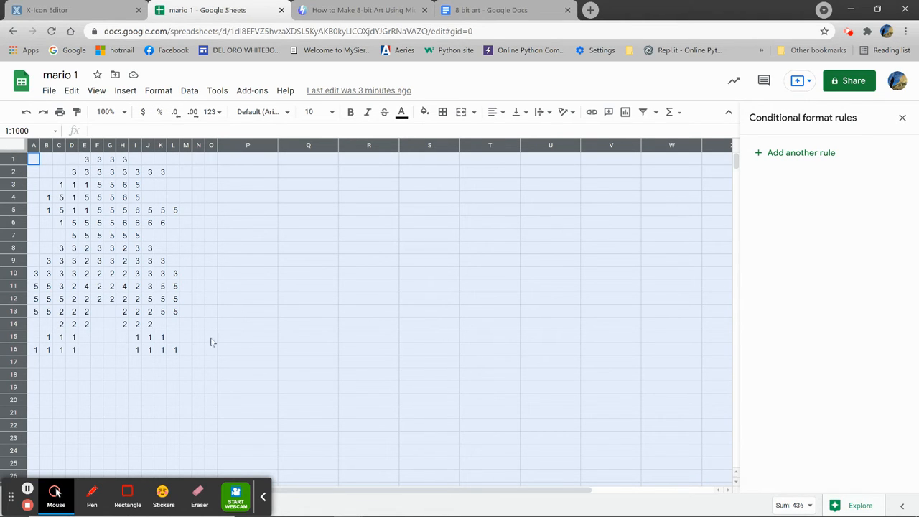
Step: Add a conditional formatting rule for A1:Z1000 that fills cells whose text contains 1 with dark brown
{"action": "left_click", "coordinate": [157, 93]}
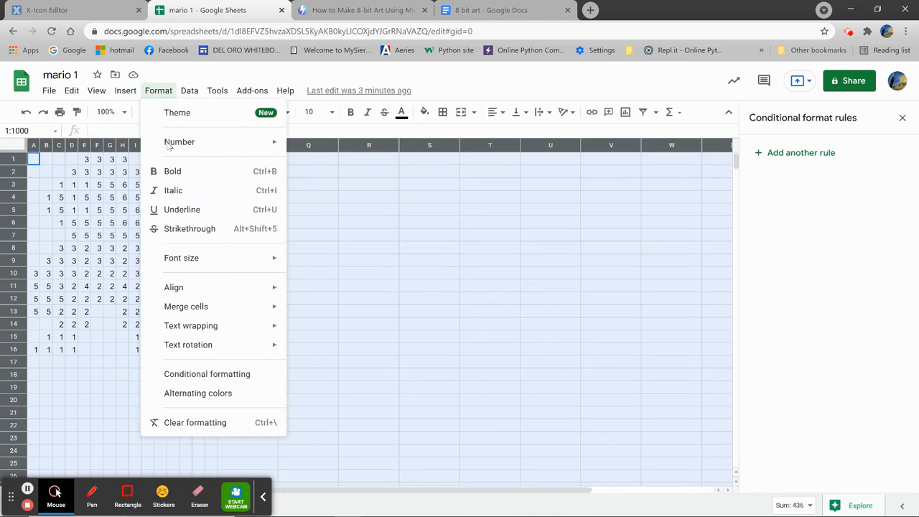
{"action": "left_click", "coordinate": [213, 377]}
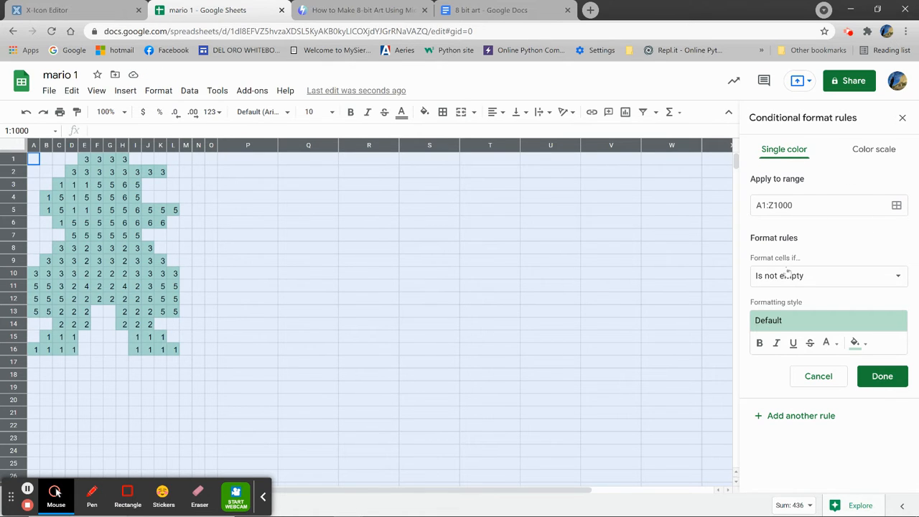
{"action": "left_click", "coordinate": [898, 277]}
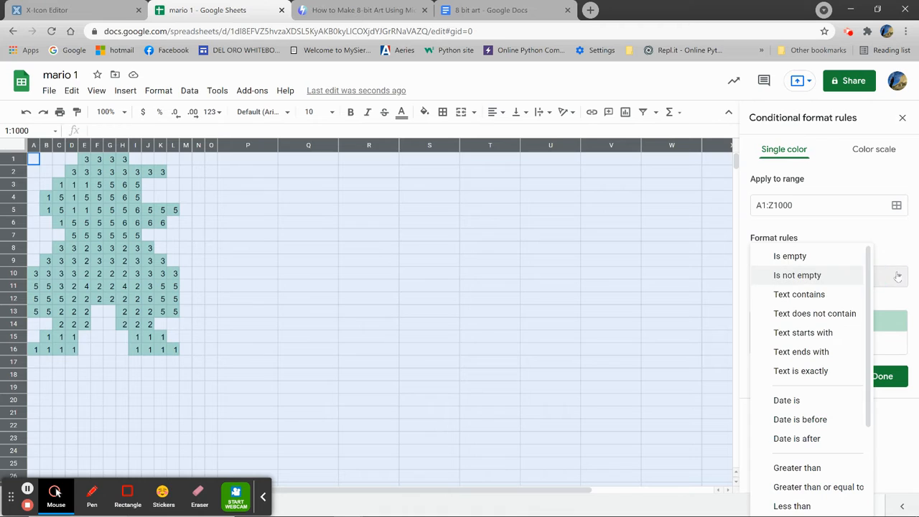
{"action": "left_click", "coordinate": [828, 295]}
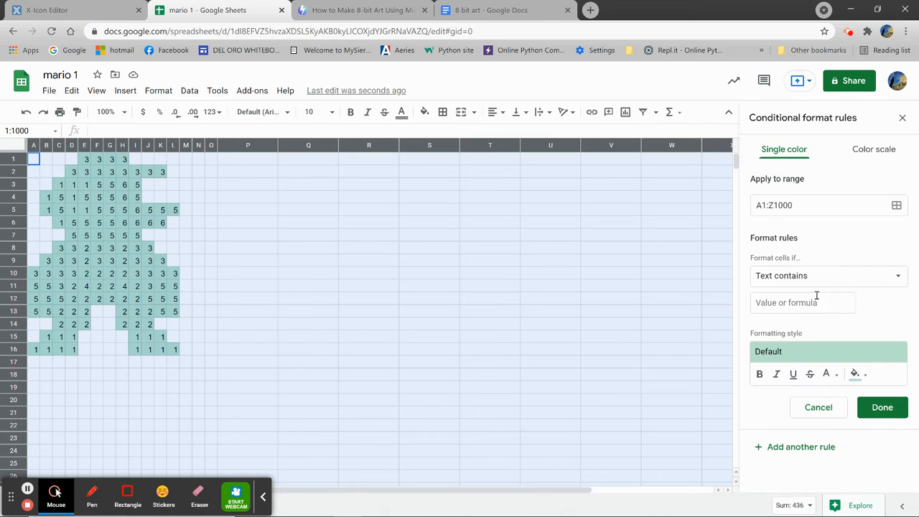
{"action": "left_click", "coordinate": [815, 302]}
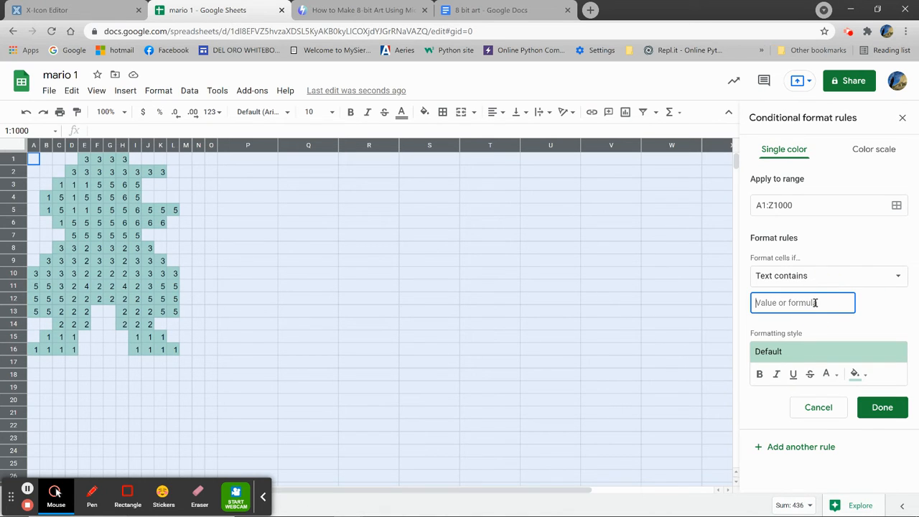
{"action": "type", "text": "1"}
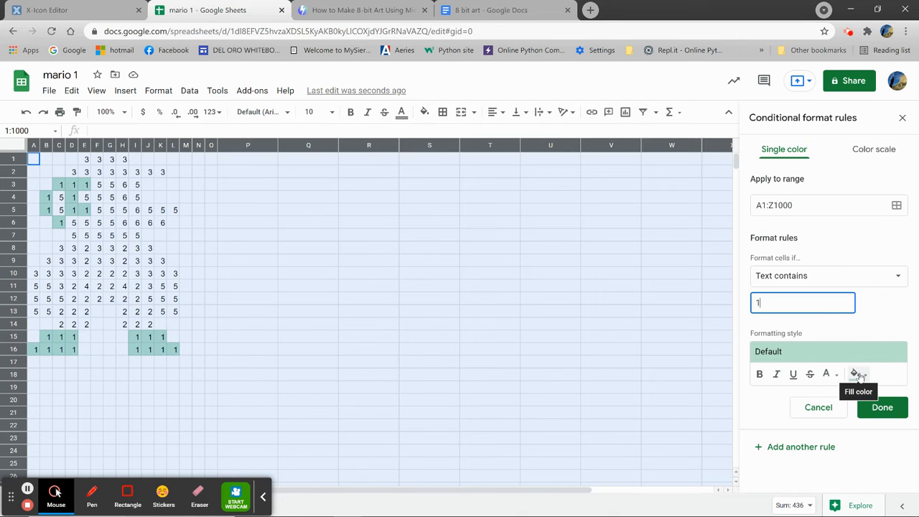
{"action": "left_click", "coordinate": [855, 373]}
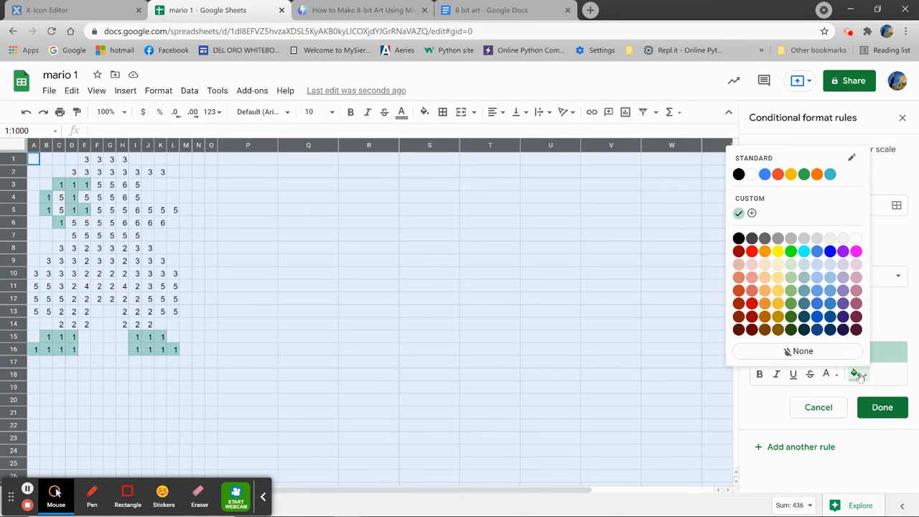
{"action": "left_click", "coordinate": [765, 329]}
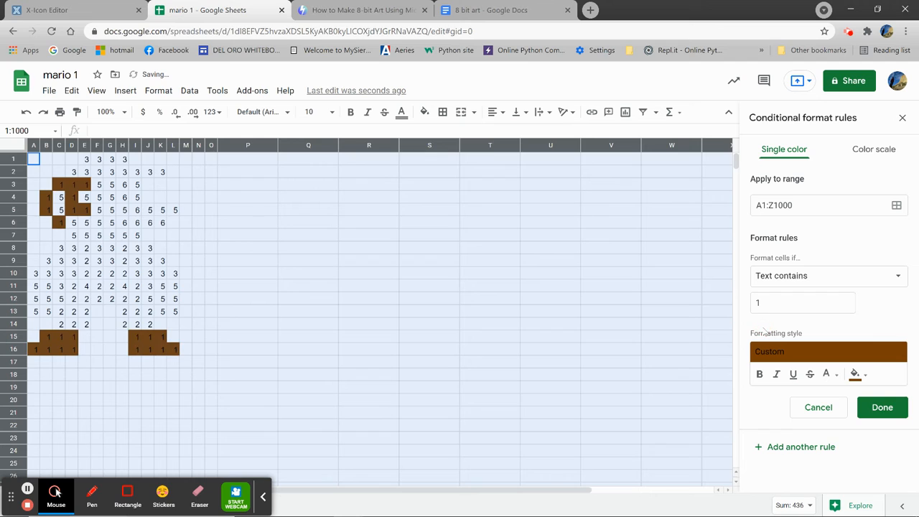
{"action": "left_click", "coordinate": [883, 407]}
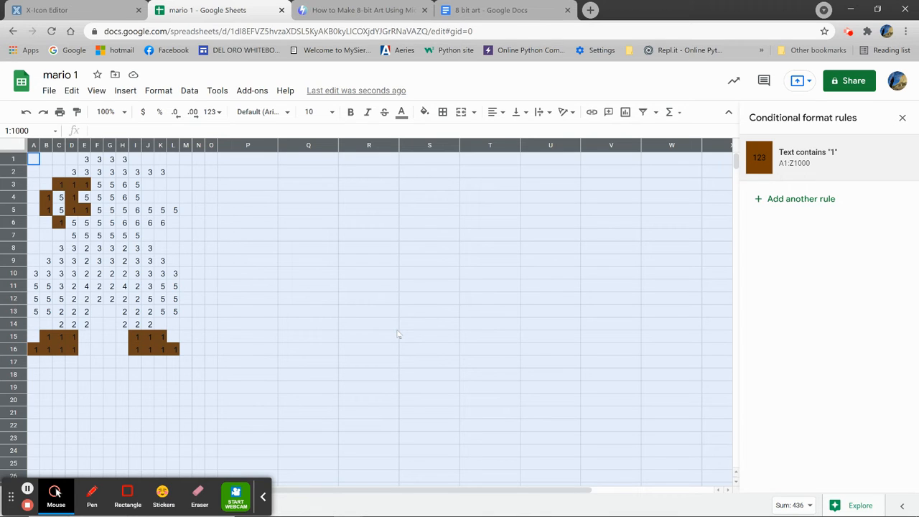
Step: Add a second conditional formatting rule that fills cells whose text contains 2 with pure blue
{"action": "left_click", "coordinate": [790, 199]}
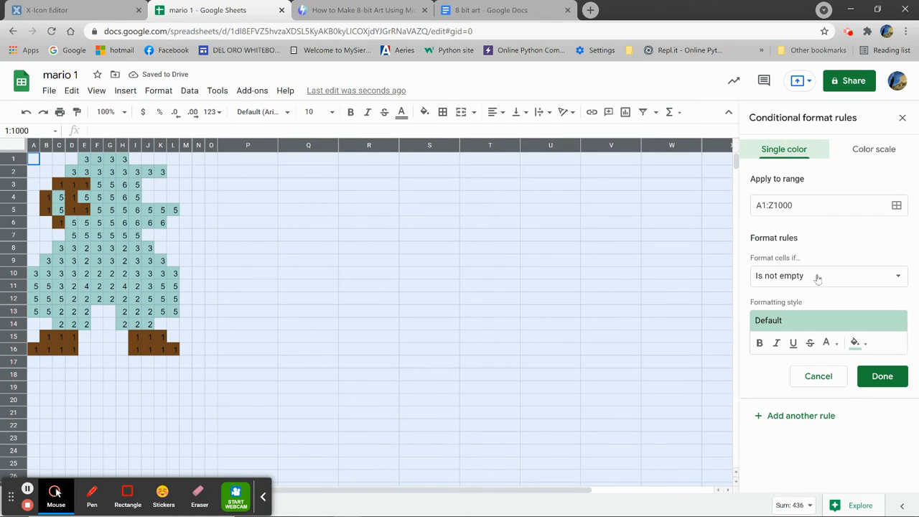
{"action": "left_click", "coordinate": [845, 279]}
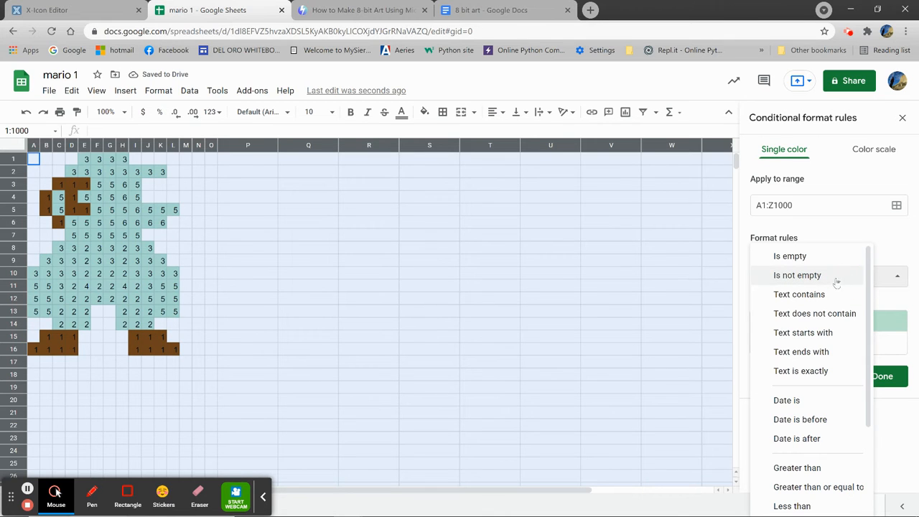
{"action": "left_click", "coordinate": [826, 294]}
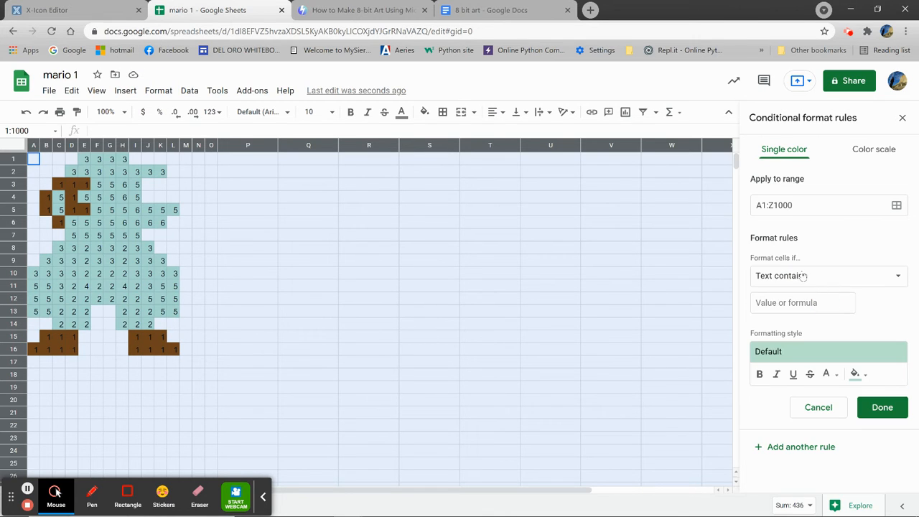
{"action": "left_click", "coordinate": [807, 302]}
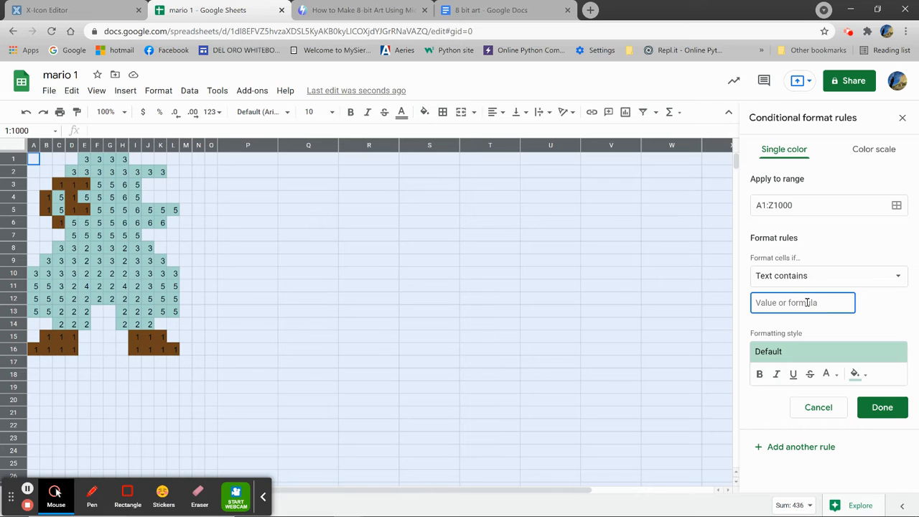
{"action": "type", "text": "2"}
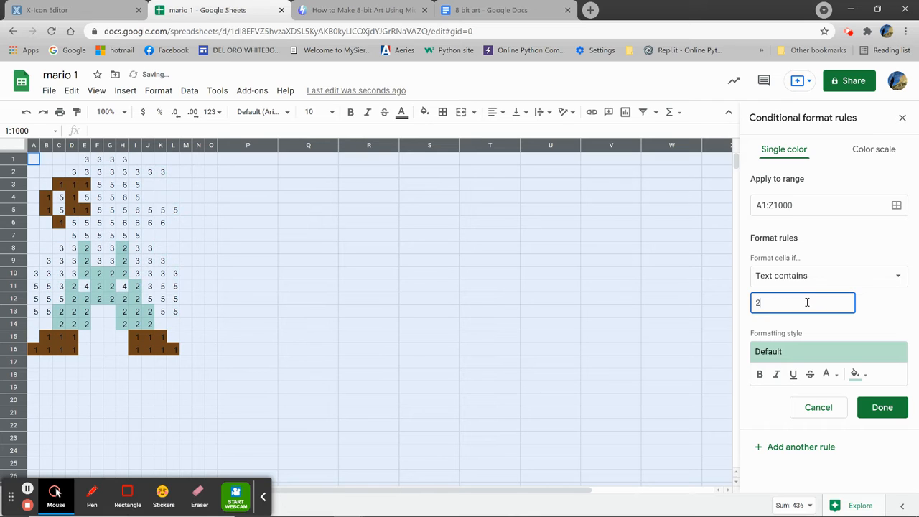
{"action": "left_click", "coordinate": [860, 376]}
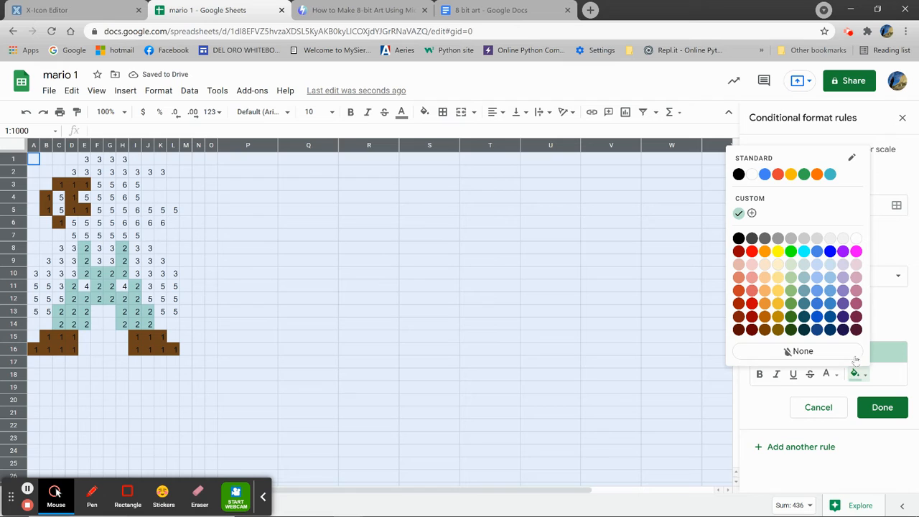
{"action": "left_click", "coordinate": [831, 252]}
{"action": "left_click", "coordinate": [883, 408]}
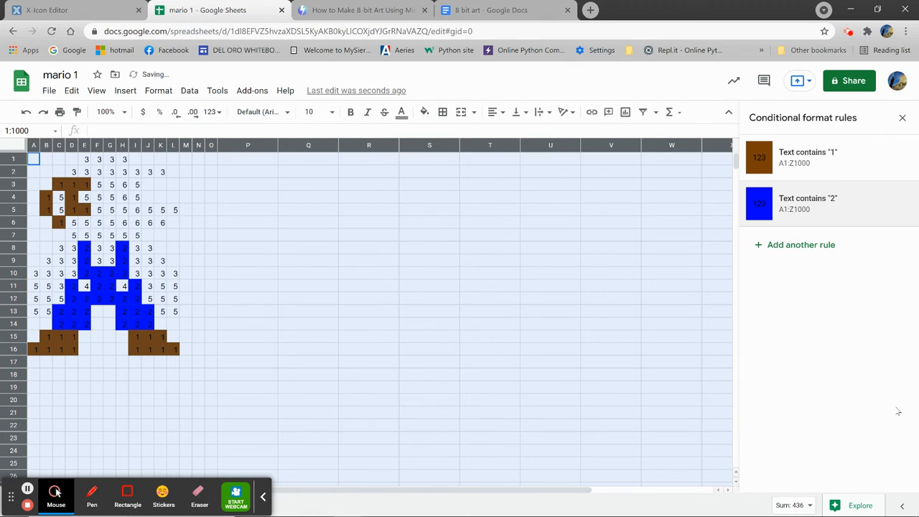
Step: Add a third conditional formatting rule that fills cells whose text contains 3 with bright red
{"action": "left_click", "coordinate": [772, 248]}
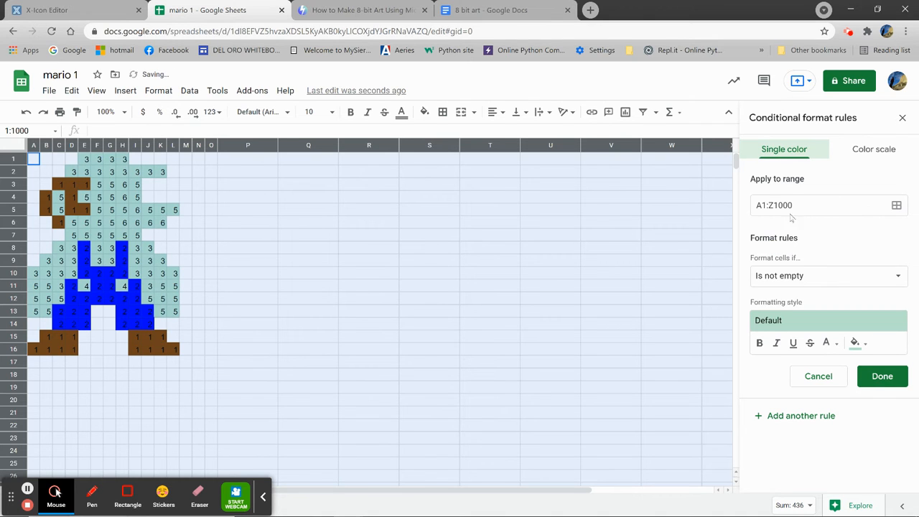
{"action": "left_click", "coordinate": [864, 280]}
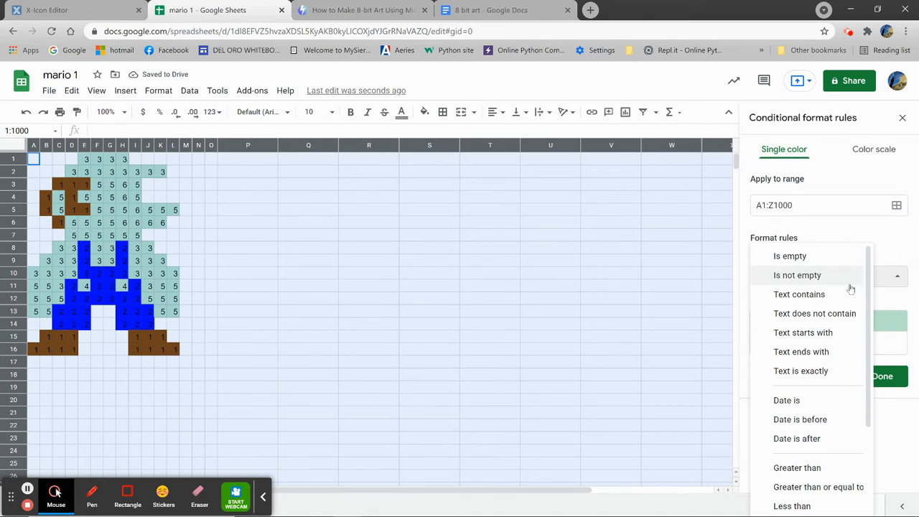
{"action": "left_click", "coordinate": [805, 294]}
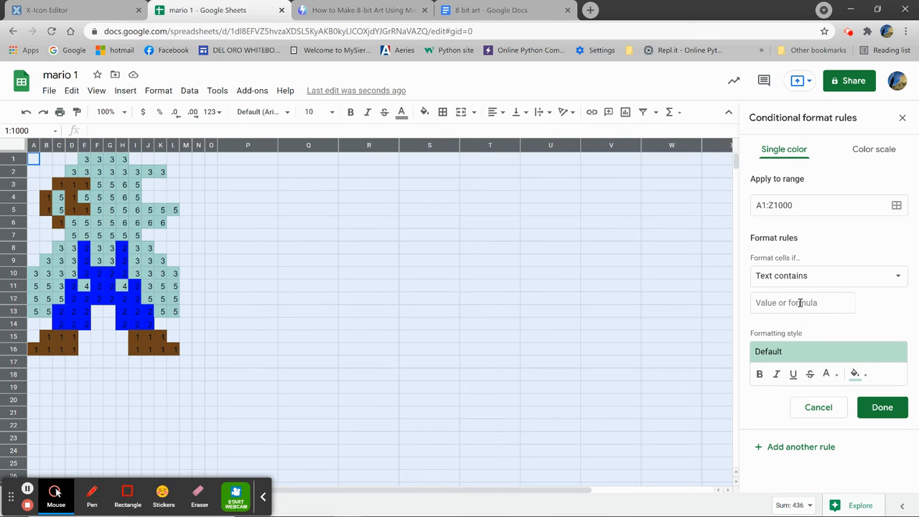
{"action": "left_click", "coordinate": [800, 303]}
{"action": "type", "text": "3"}
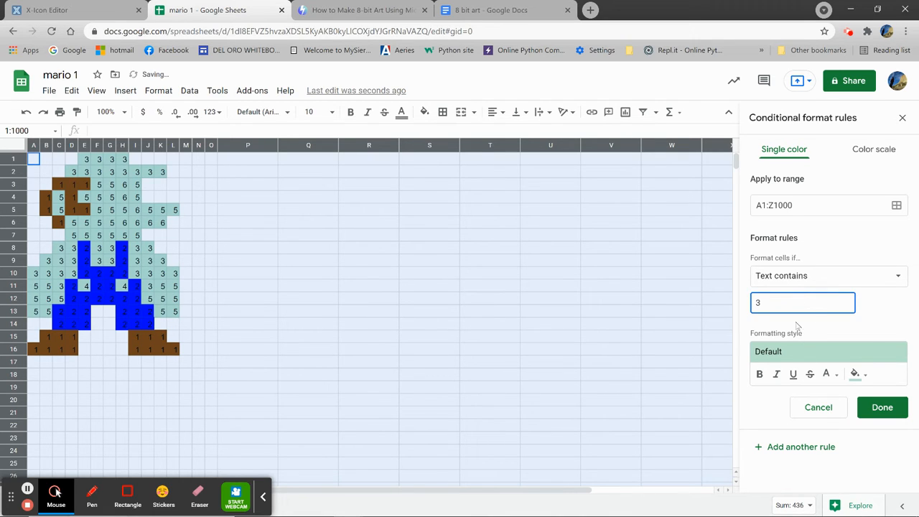
{"action": "left_click", "coordinate": [856, 373]}
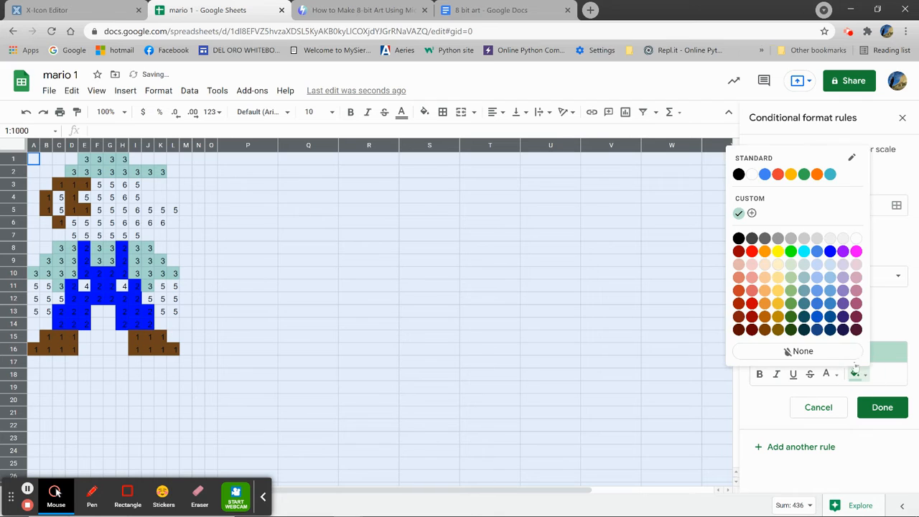
{"action": "left_click", "coordinate": [752, 252]}
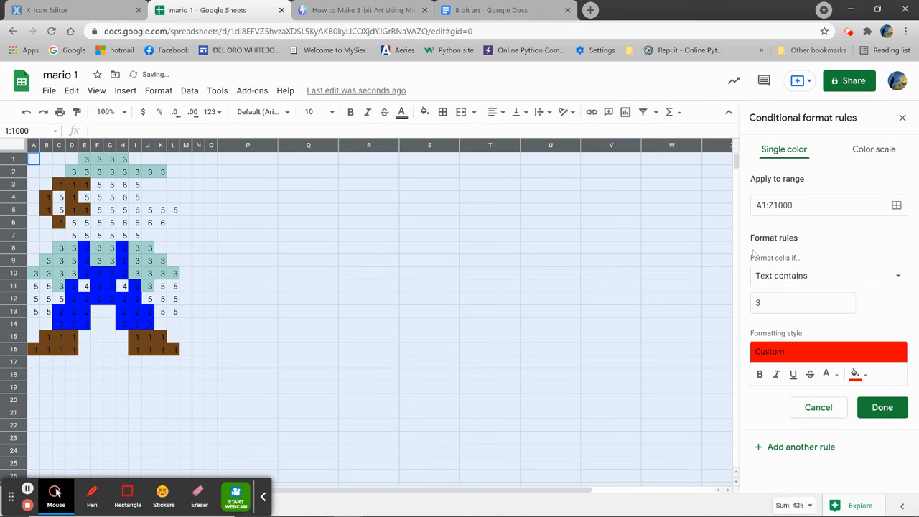
{"action": "left_click", "coordinate": [880, 407]}
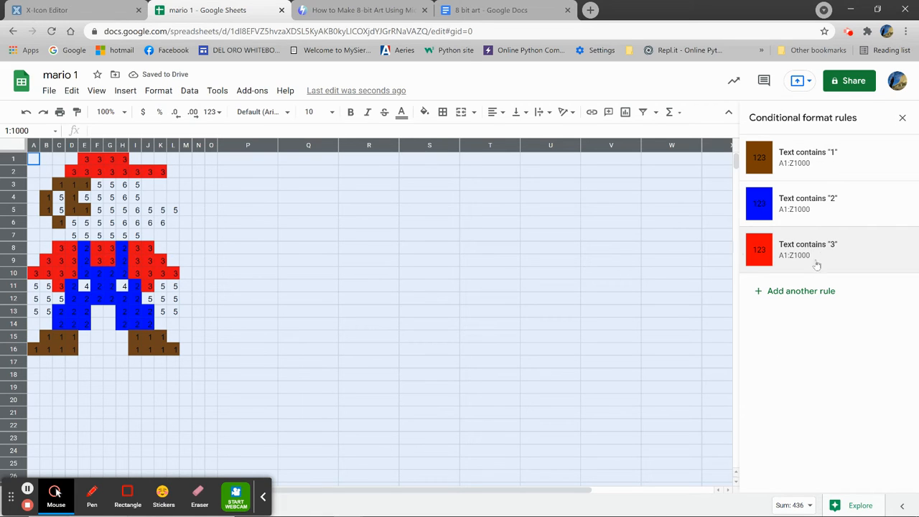
Step: Add a fourth conditional formatting rule that fills cells whose text contains 4 with a light orange-yellow
{"action": "left_click", "coordinate": [812, 292]}
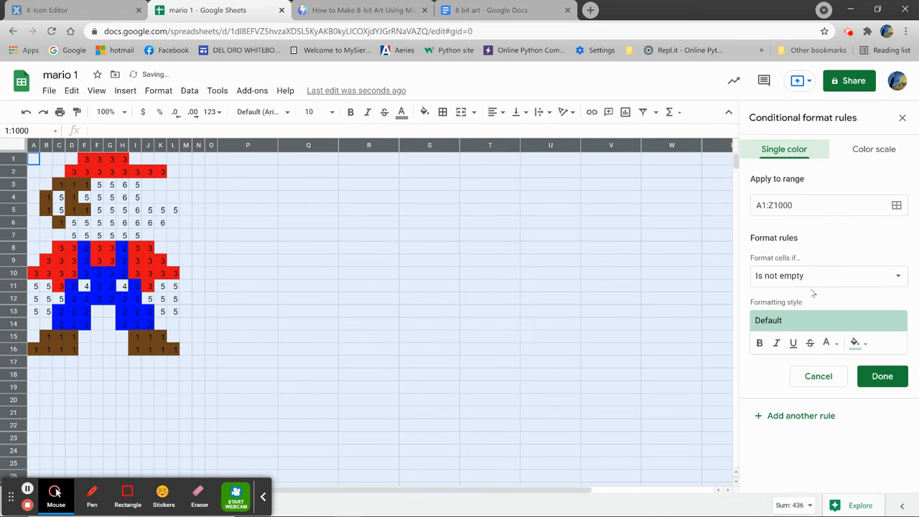
{"action": "left_click", "coordinate": [851, 281]}
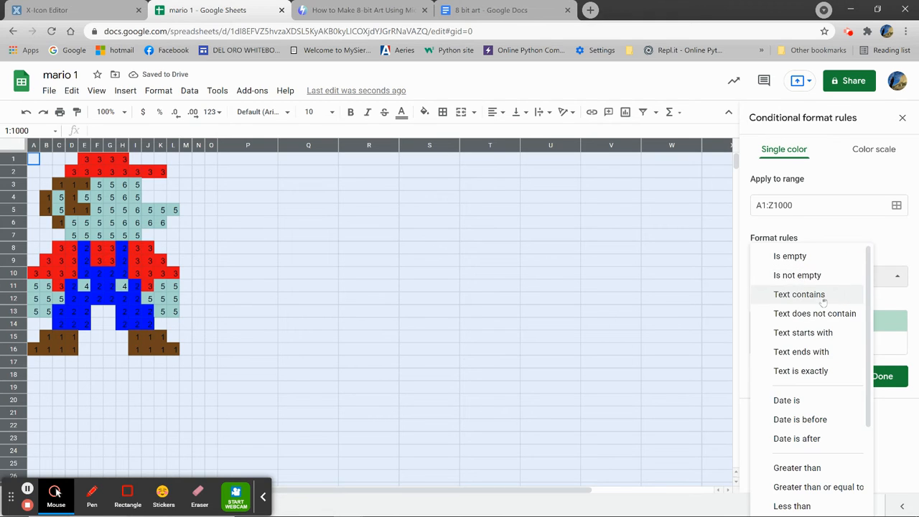
{"action": "left_click", "coordinate": [818, 294]}
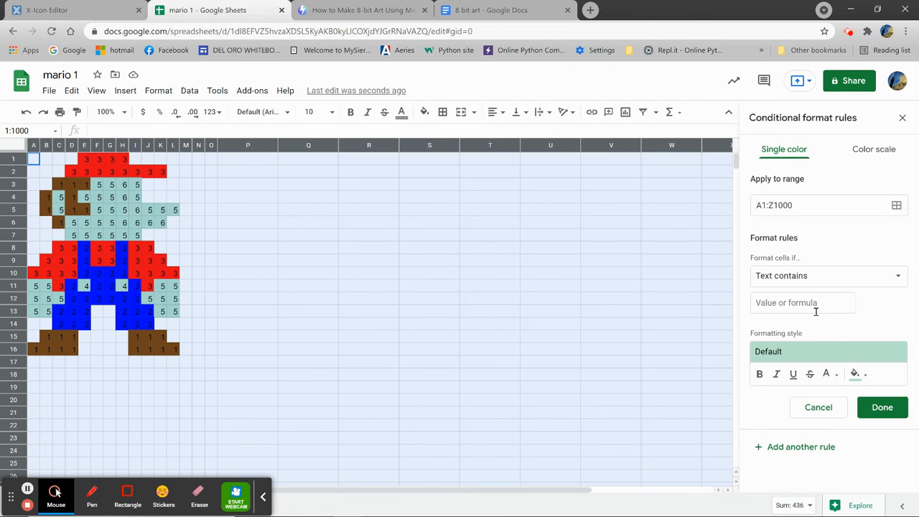
{"action": "left_click", "coordinate": [815, 302]}
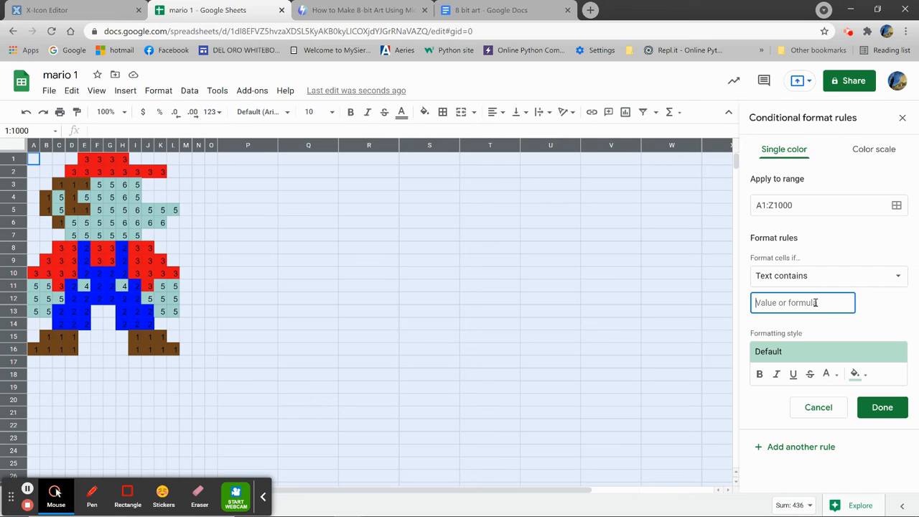
{"action": "type", "text": "4"}
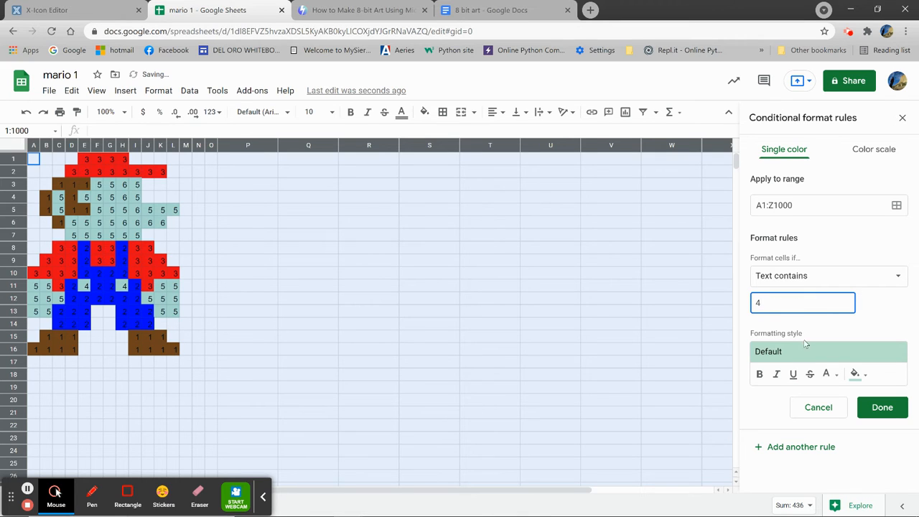
{"action": "left_click", "coordinate": [865, 379]}
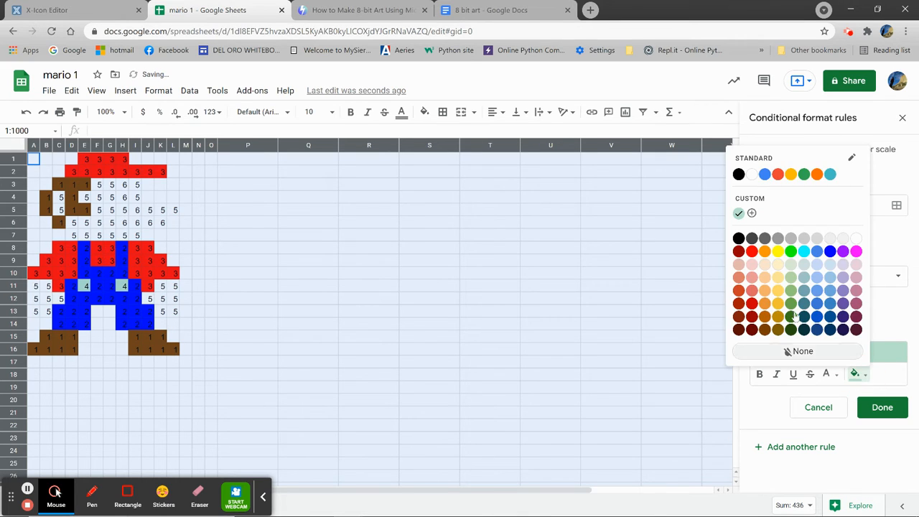
{"action": "left_click", "coordinate": [778, 293]}
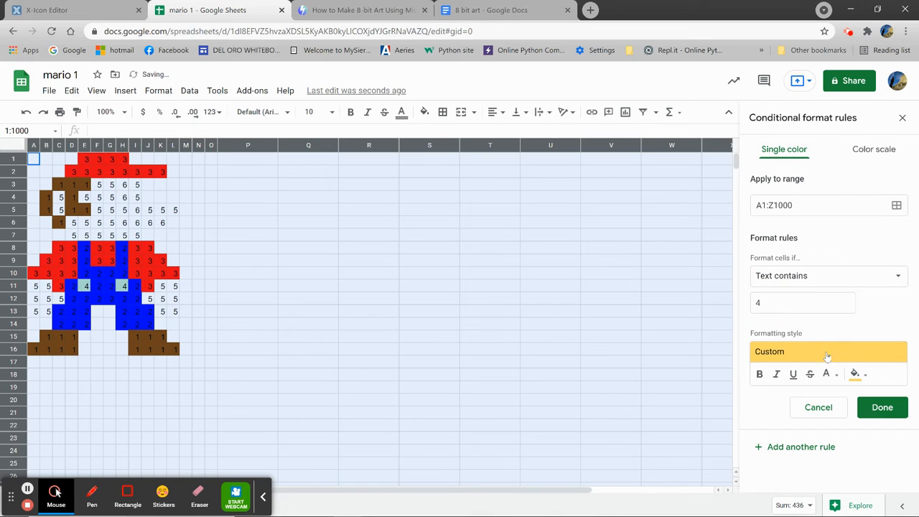
{"action": "left_click", "coordinate": [883, 408]}
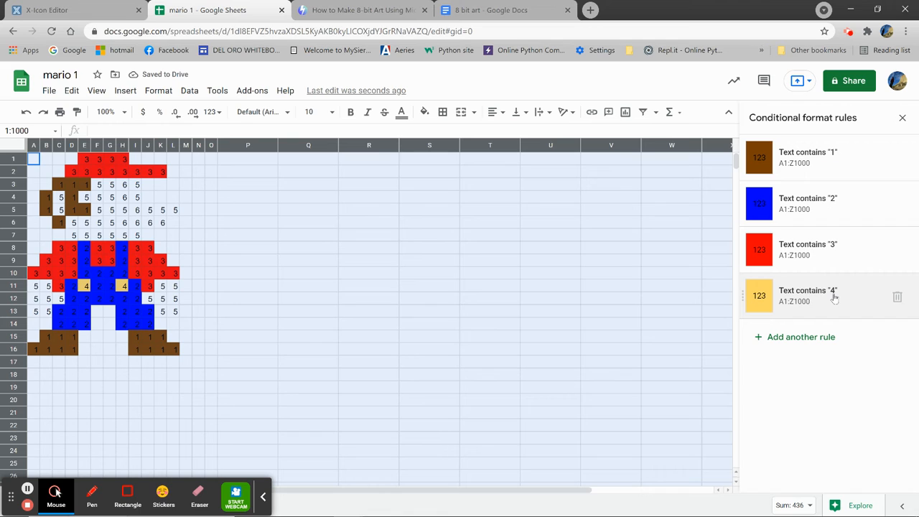
Step: Change the fill of the rule for cells containing 4 to bright yellow
{"action": "left_click", "coordinate": [796, 295]}
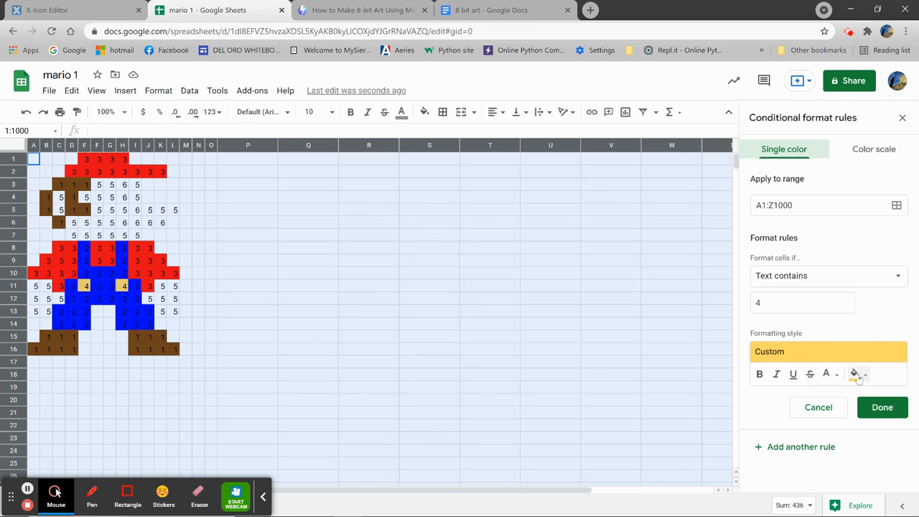
{"action": "left_click", "coordinate": [856, 374]}
{"action": "left_click", "coordinate": [779, 252]}
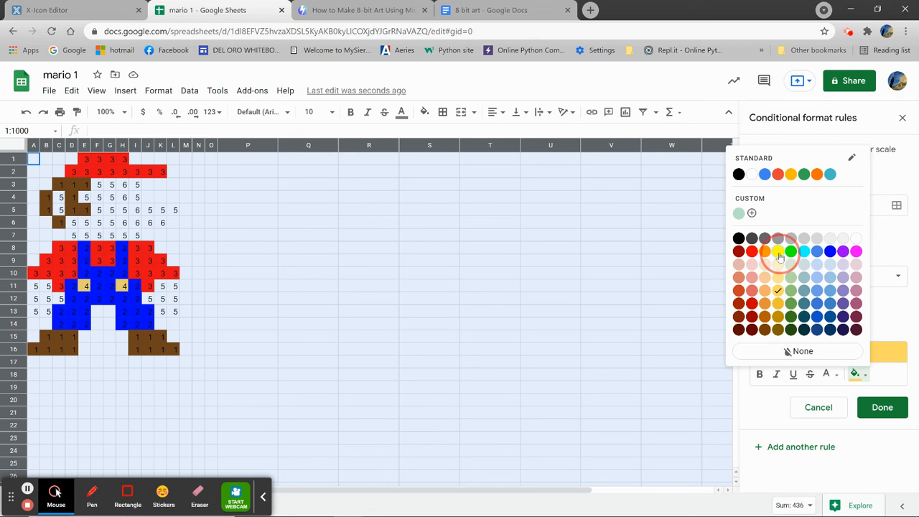
{"action": "left_click", "coordinate": [879, 409]}
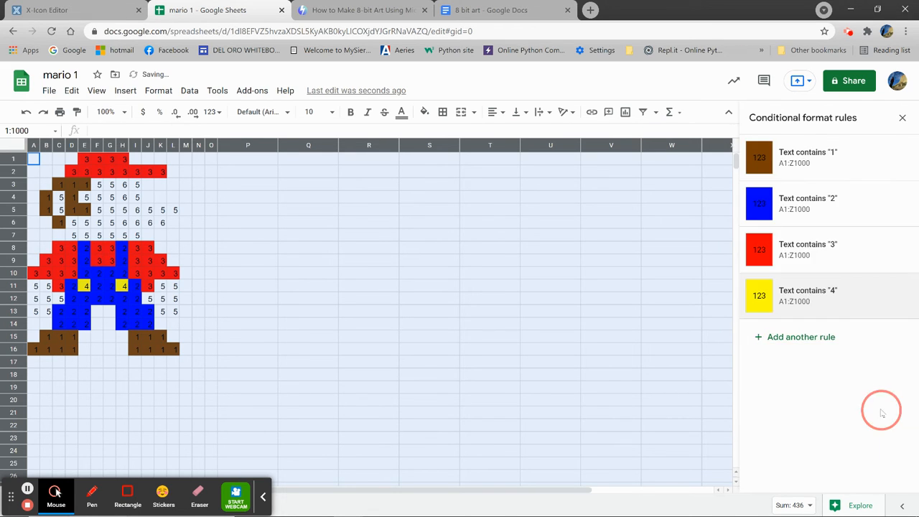
Step: Add a fifth conditional formatting rule that fills cells whose text contains 5 with light orange 3
{"action": "left_click", "coordinate": [815, 342]}
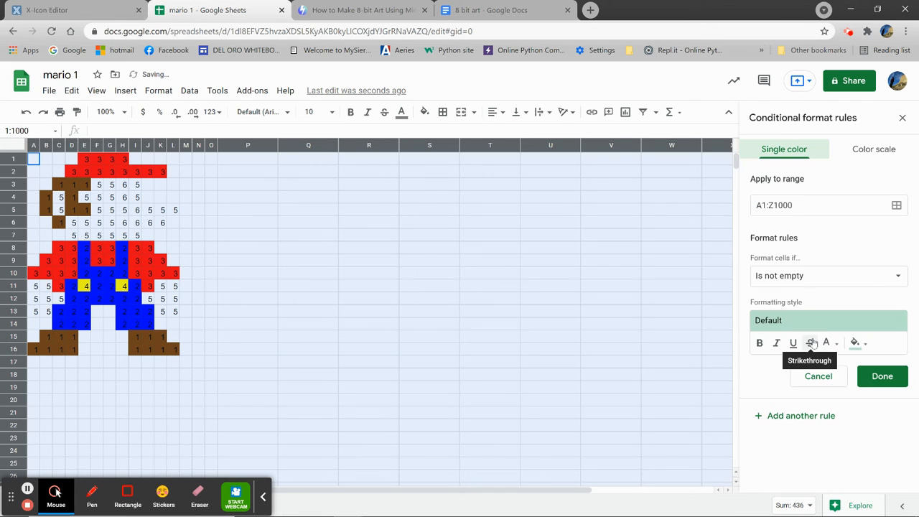
{"action": "left_click", "coordinate": [819, 280]}
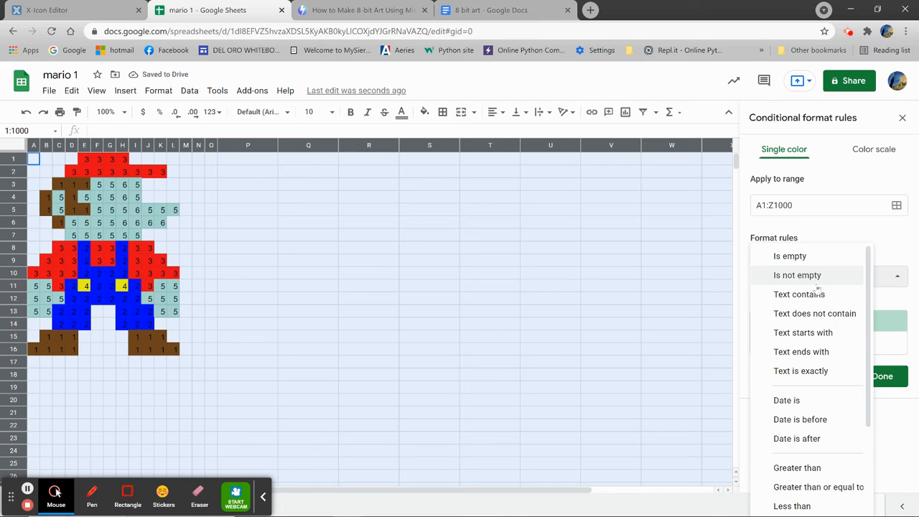
{"action": "left_click", "coordinate": [814, 295]}
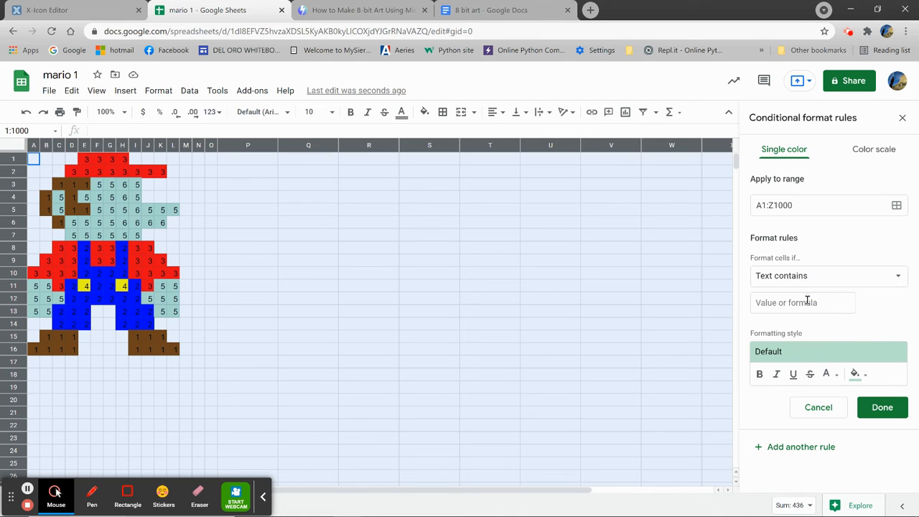
{"action": "left_click", "coordinate": [809, 302]}
{"action": "type", "text": "5"}
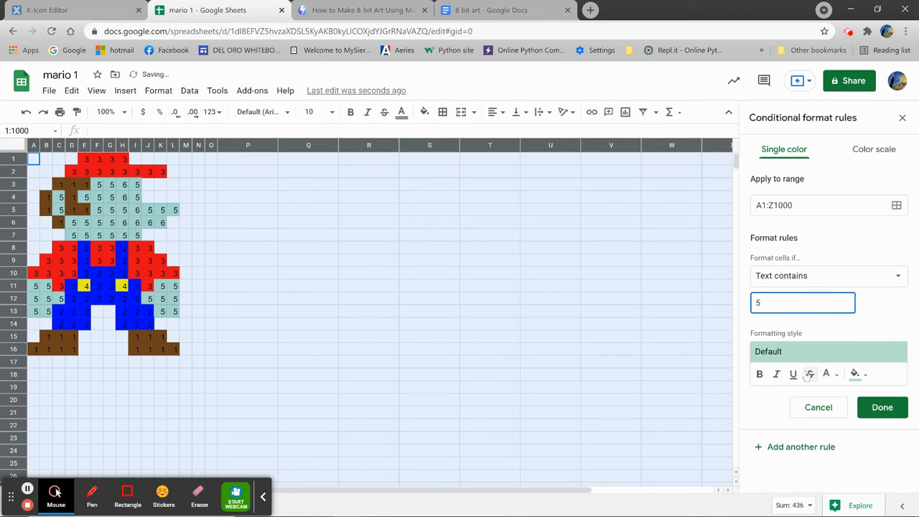
{"action": "left_click", "coordinate": [858, 375]}
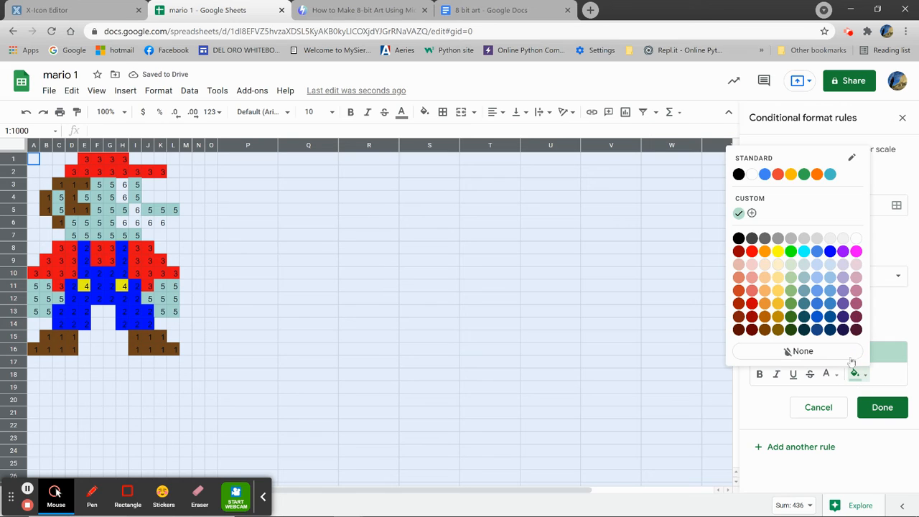
{"action": "left_click", "coordinate": [765, 265]}
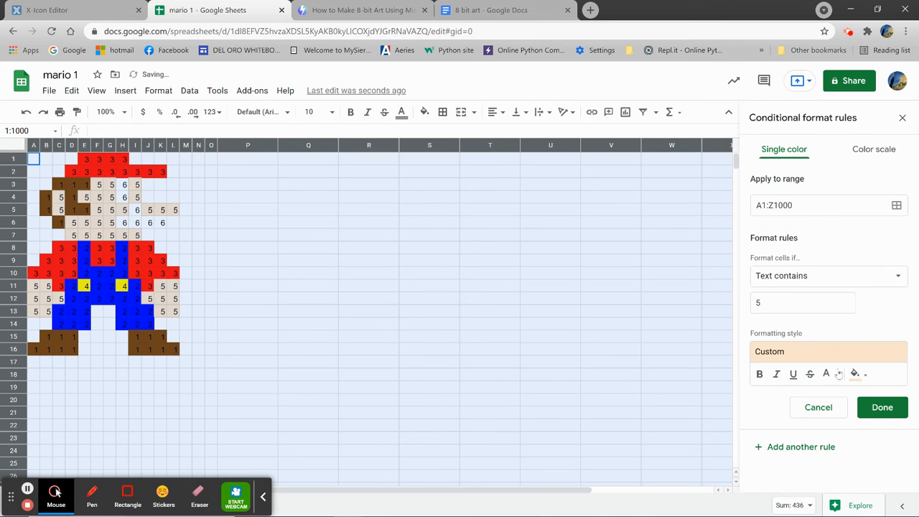
{"action": "left_click", "coordinate": [873, 409]}
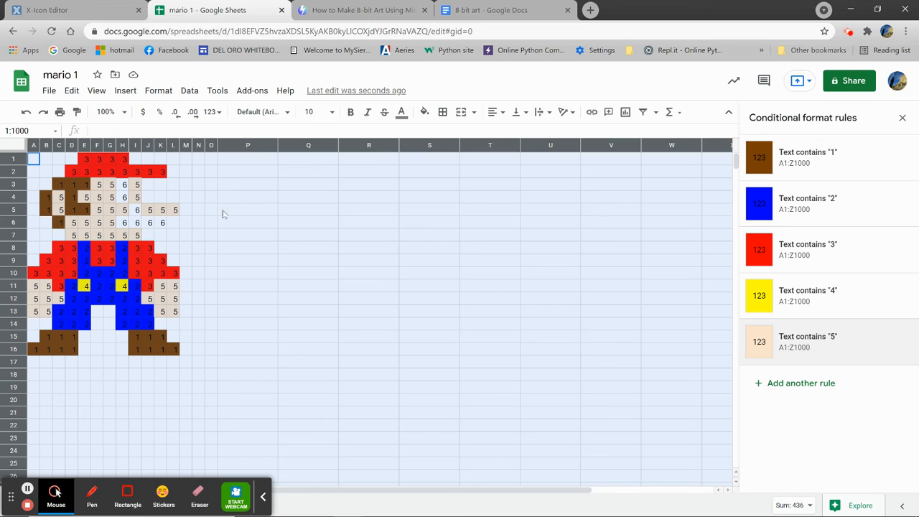
Step: Add a sixth conditional formatting rule that fills cells whose text contains 6 with black
{"action": "left_click", "coordinate": [800, 383]}
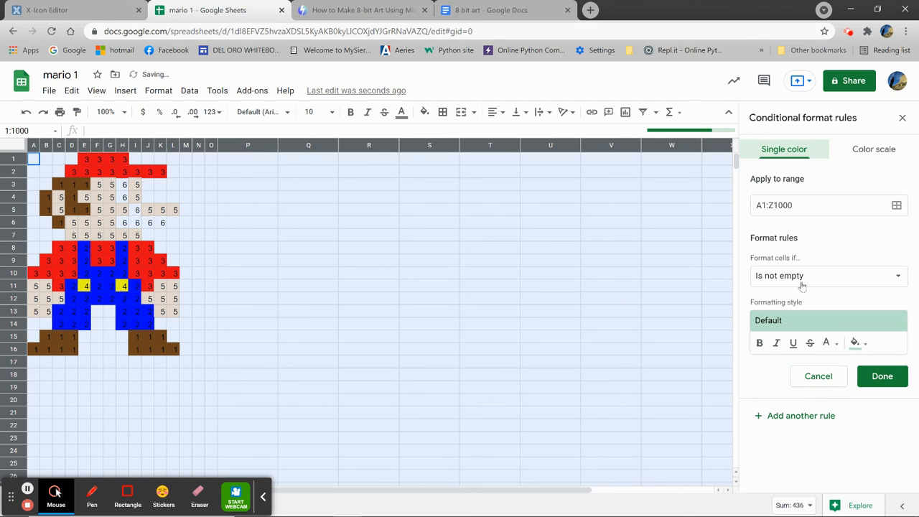
{"action": "left_click", "coordinate": [832, 278]}
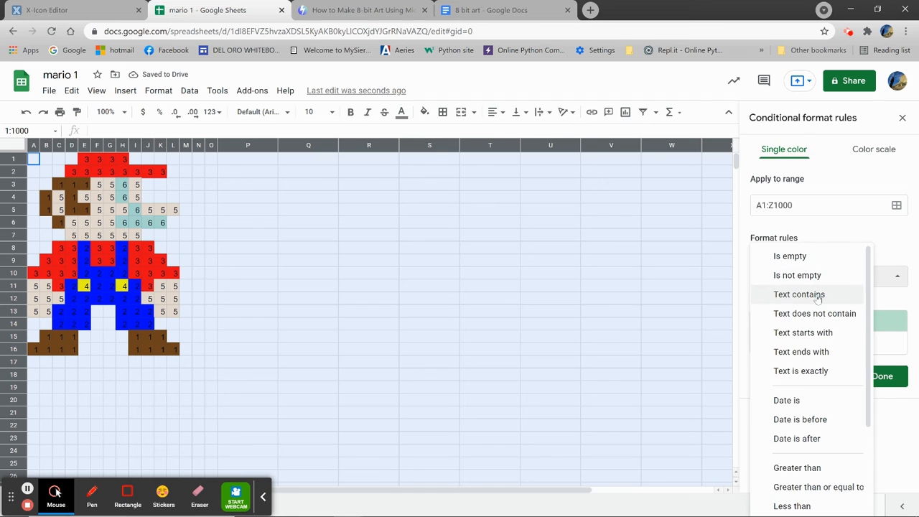
{"action": "left_click", "coordinate": [788, 294]}
{"action": "left_click", "coordinate": [805, 305]}
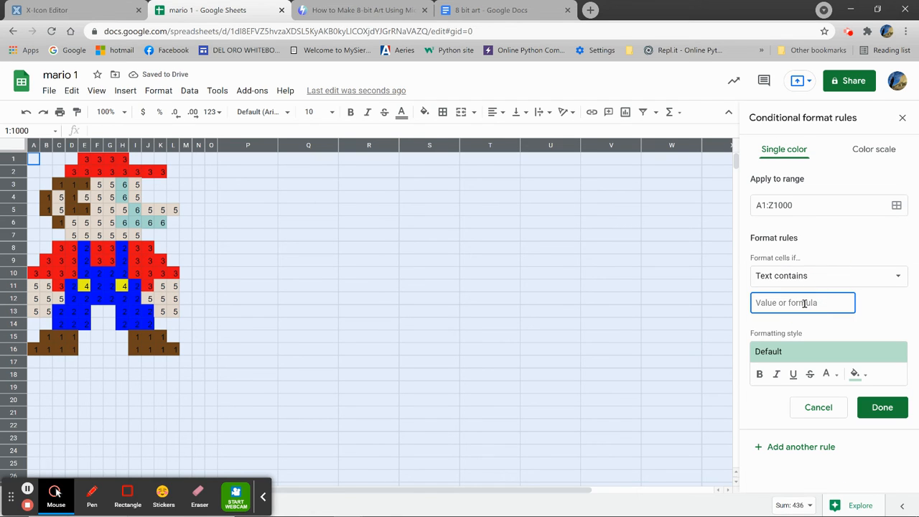
{"action": "type", "text": "6"}
{"action": "left_click", "coordinate": [855, 373]}
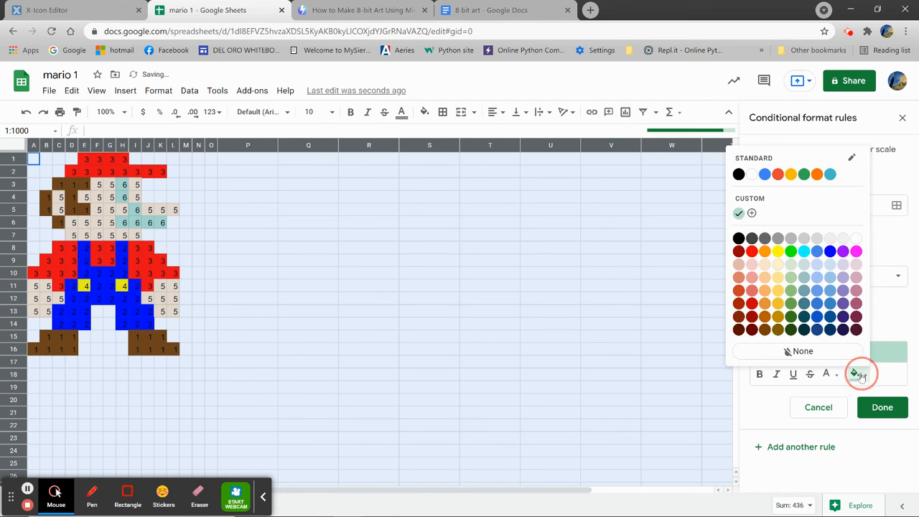
{"action": "left_click", "coordinate": [739, 238]}
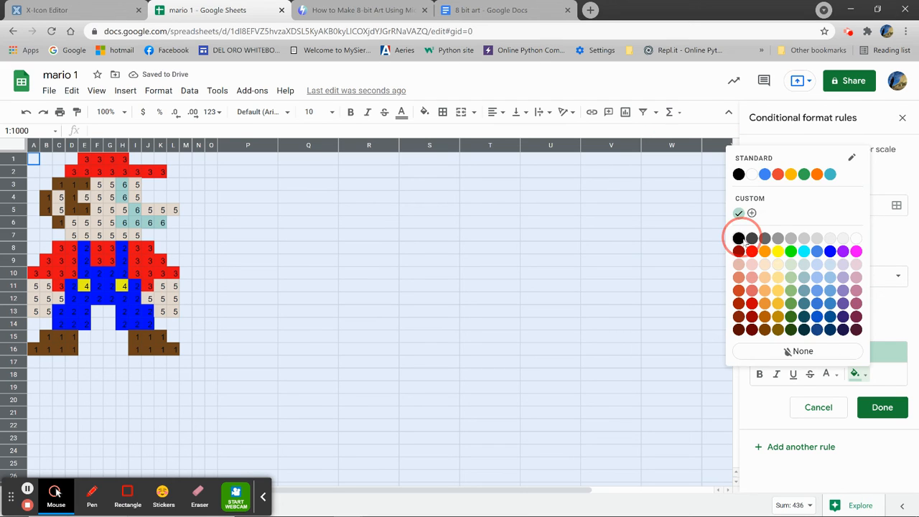
{"action": "left_click", "coordinate": [882, 407]}
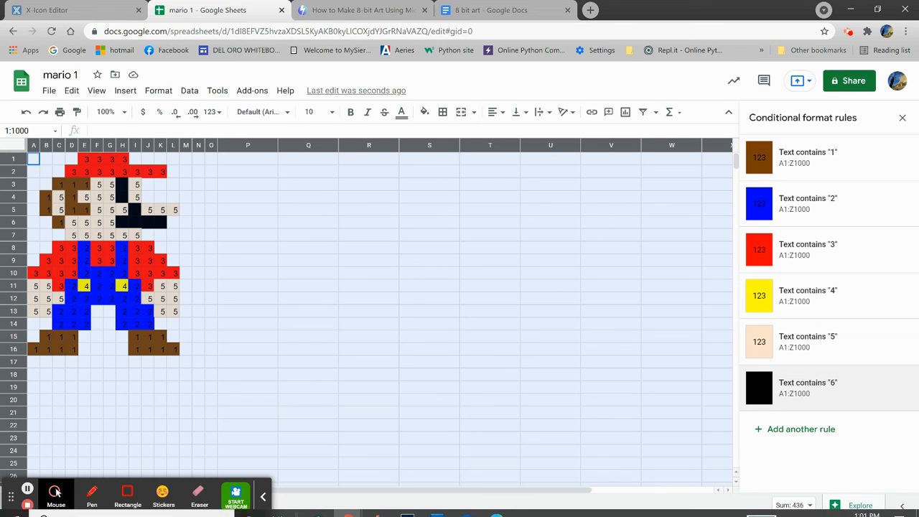
{"action": "mouse_move", "coordinate": [505, 508]}
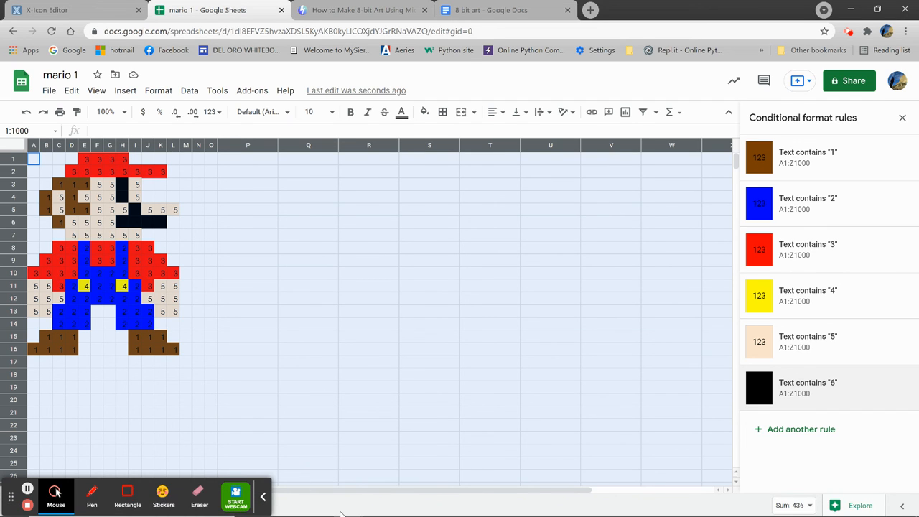
{"action": "mouse_move", "coordinate": [346, 507]}
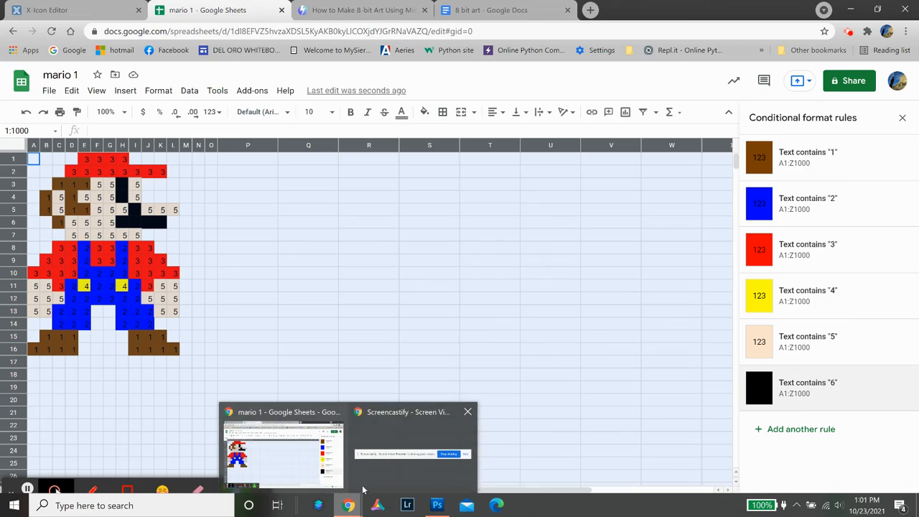